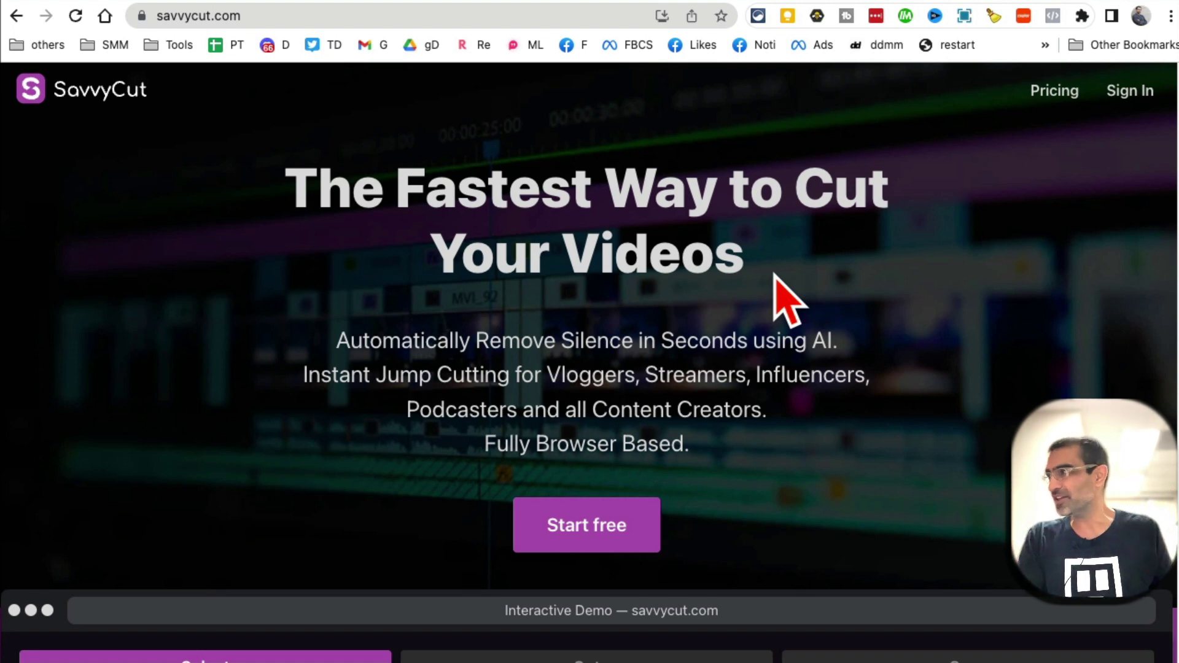
Step: Highlight the tagline about removing silence with AI, then scroll down to the Interactive Demo
drag(349, 341, 643, 341)
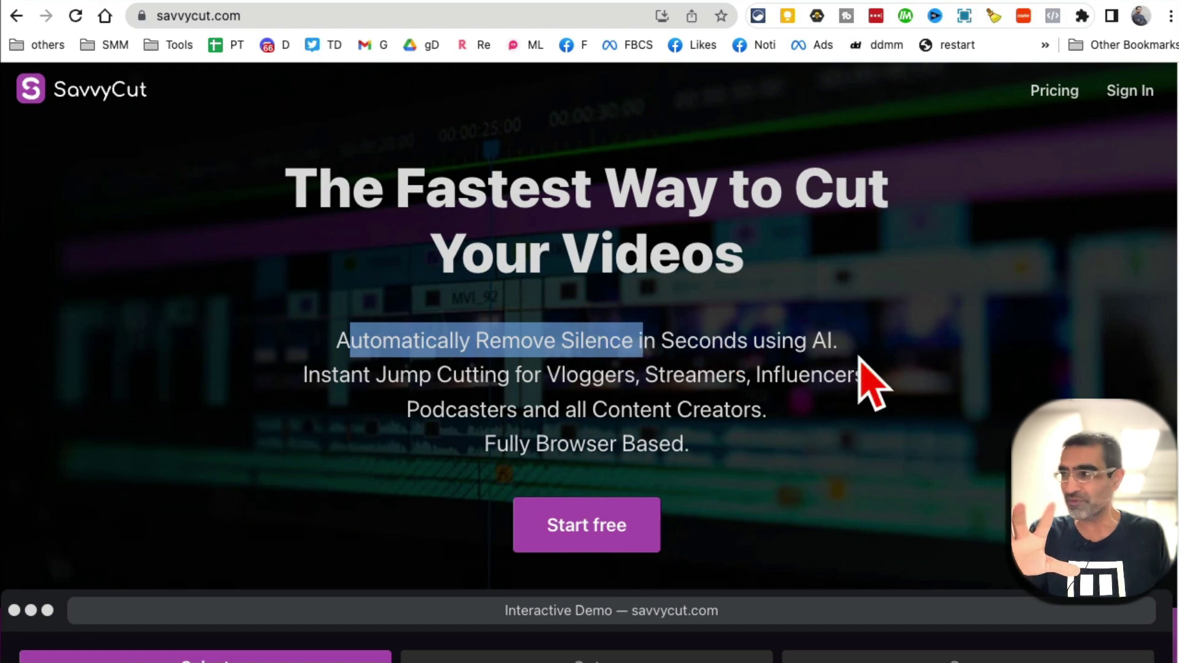
drag(860, 353, 711, 340)
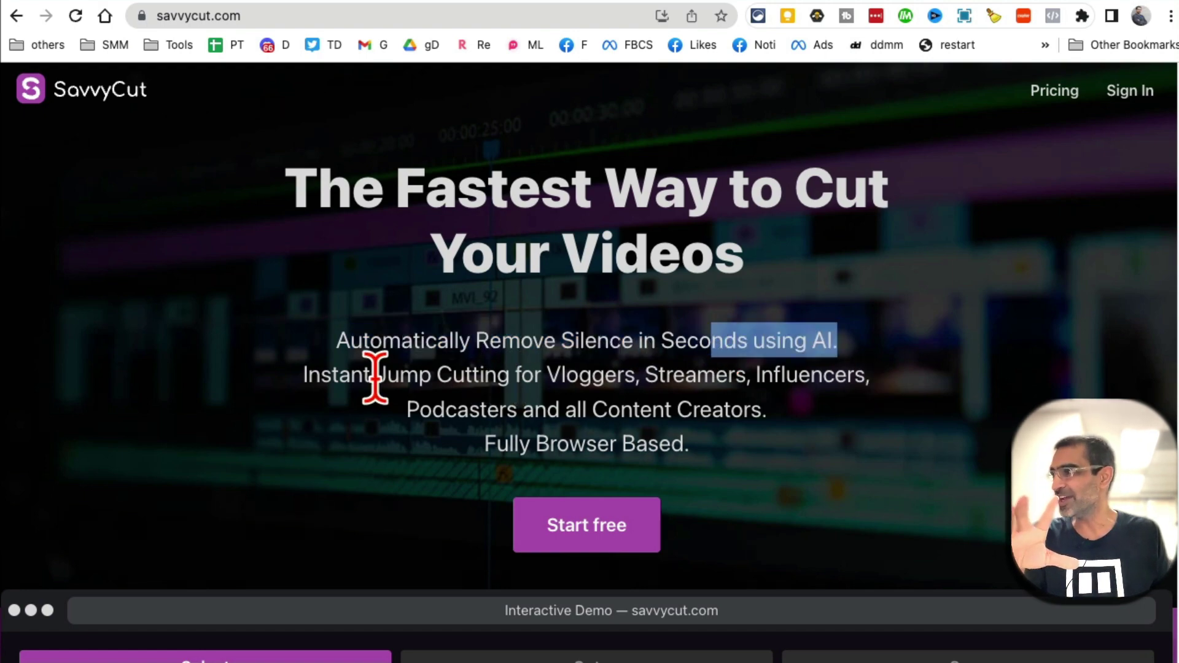
drag(381, 376, 620, 376)
scroll(837, 377, down, 5)
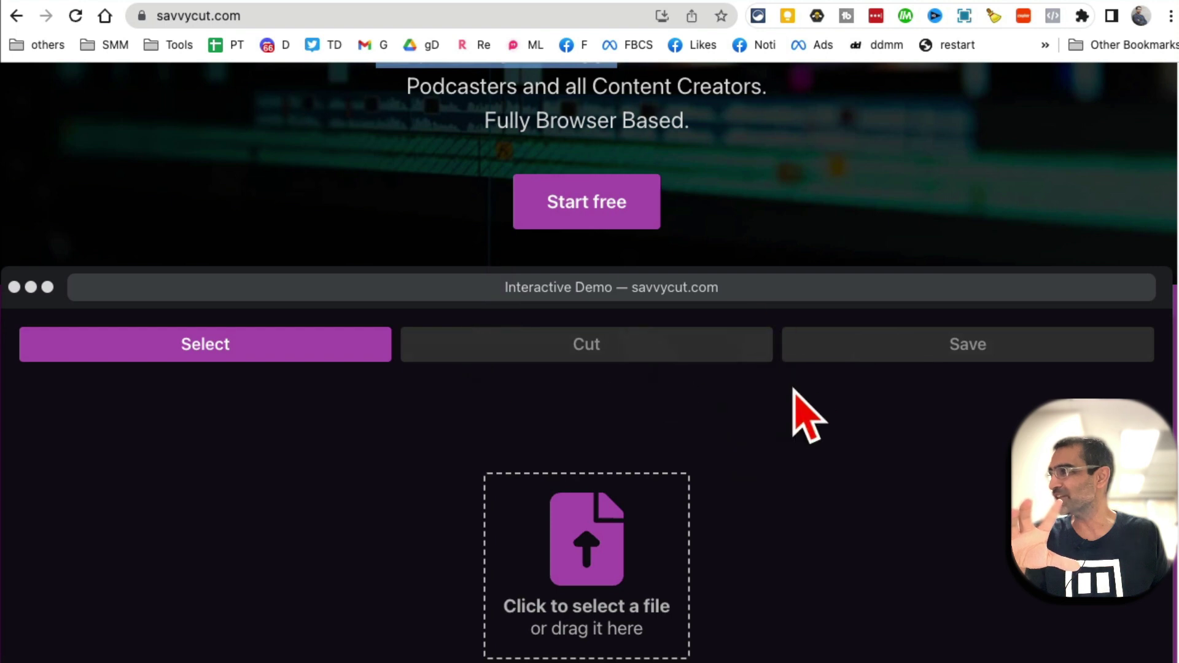
scroll(857, 451, down, 1)
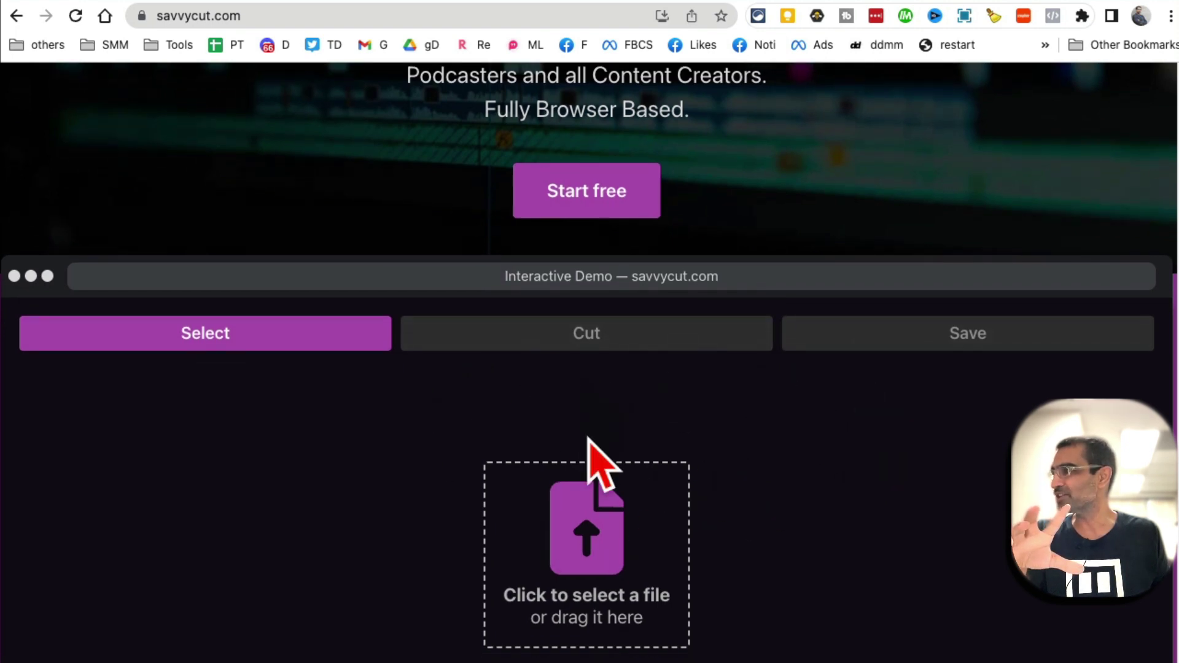
Step: Load dumme.mp4 from the Desktop into the demo for jump-cut analysis
click(605, 545)
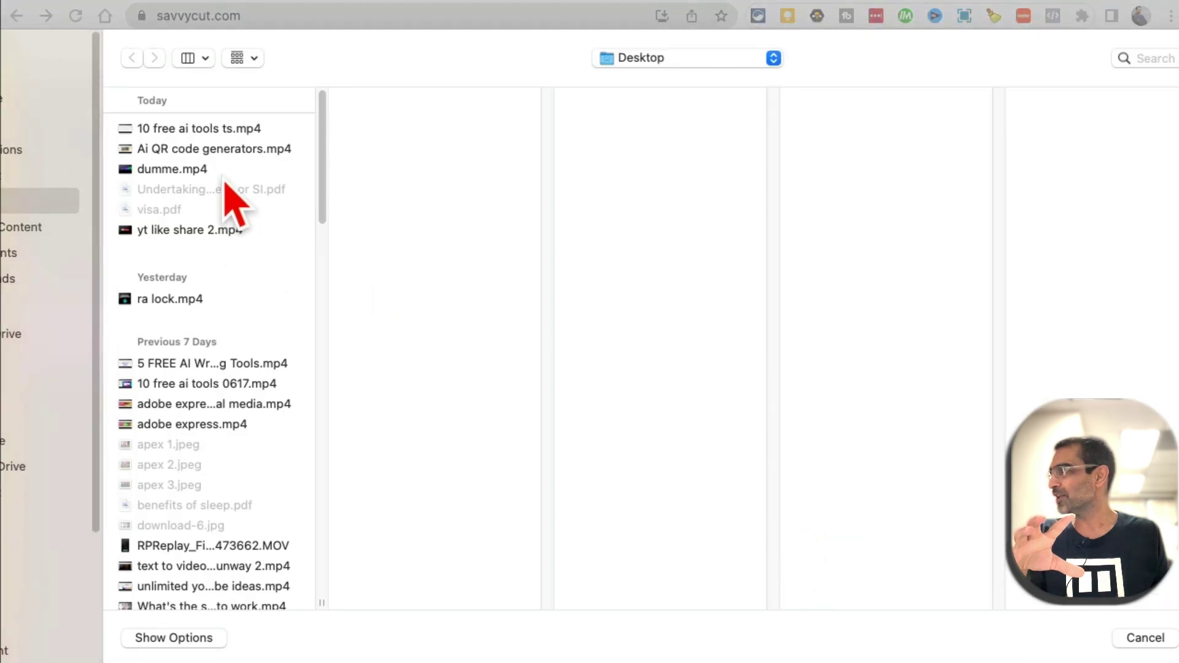
click(218, 170)
key(Return)
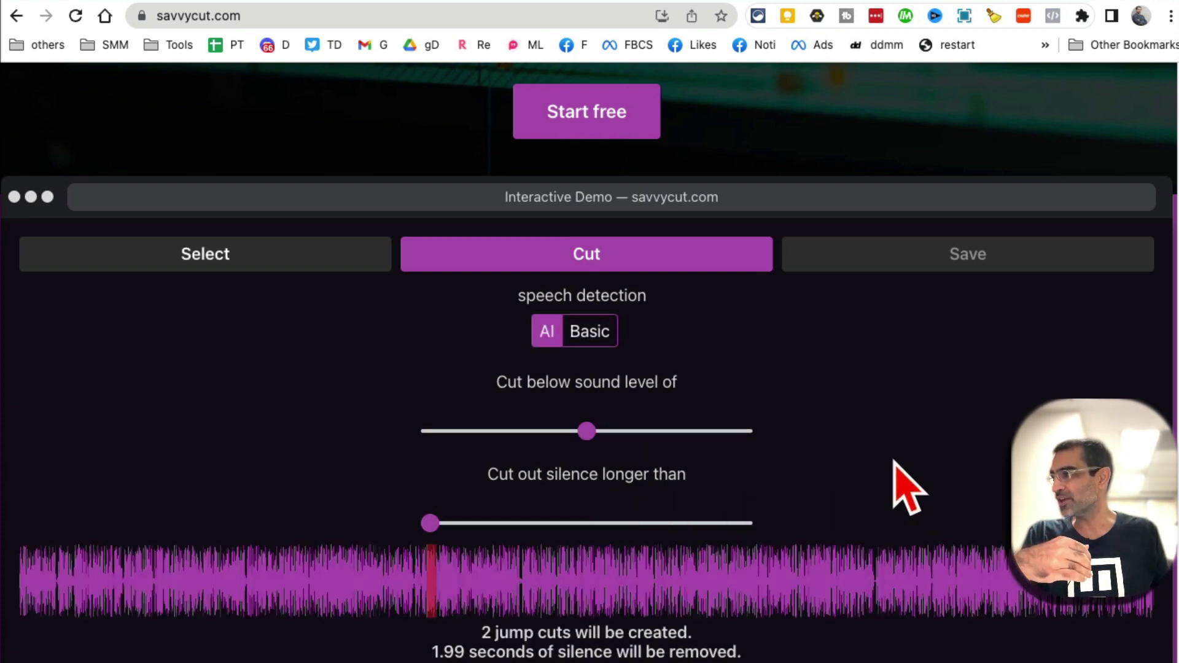
Step: Scroll through the Preview, Cut Video and Export options for the 2 jump cuts
scroll(895, 462, down, 3)
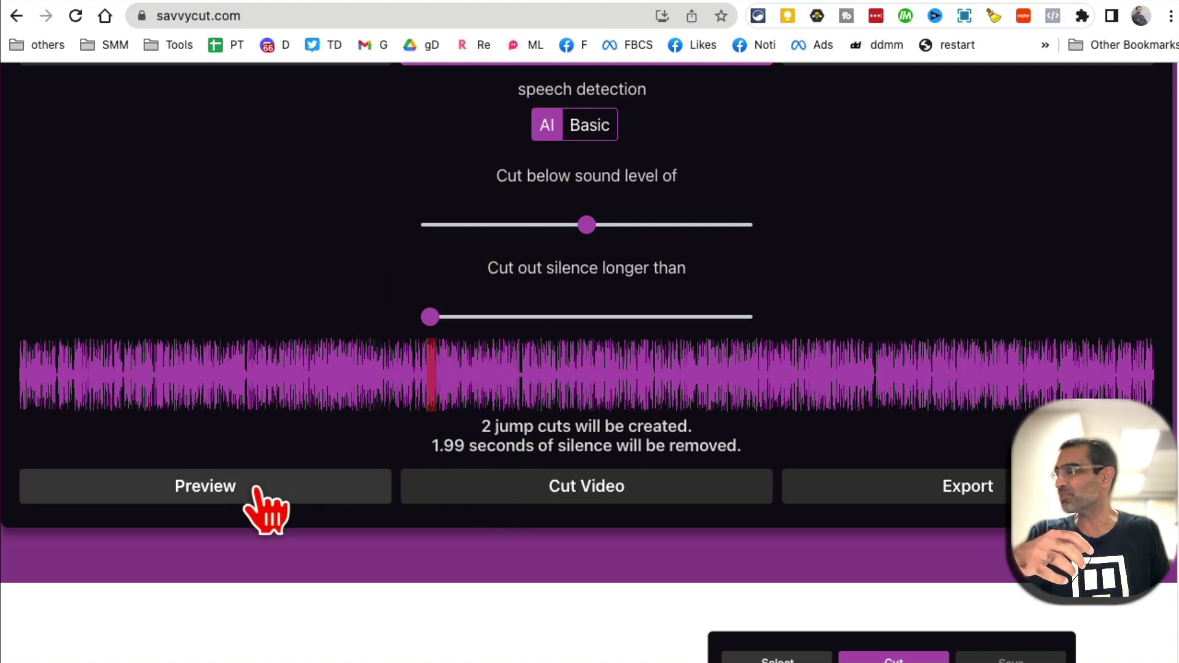
scroll(256, 492, down, 2)
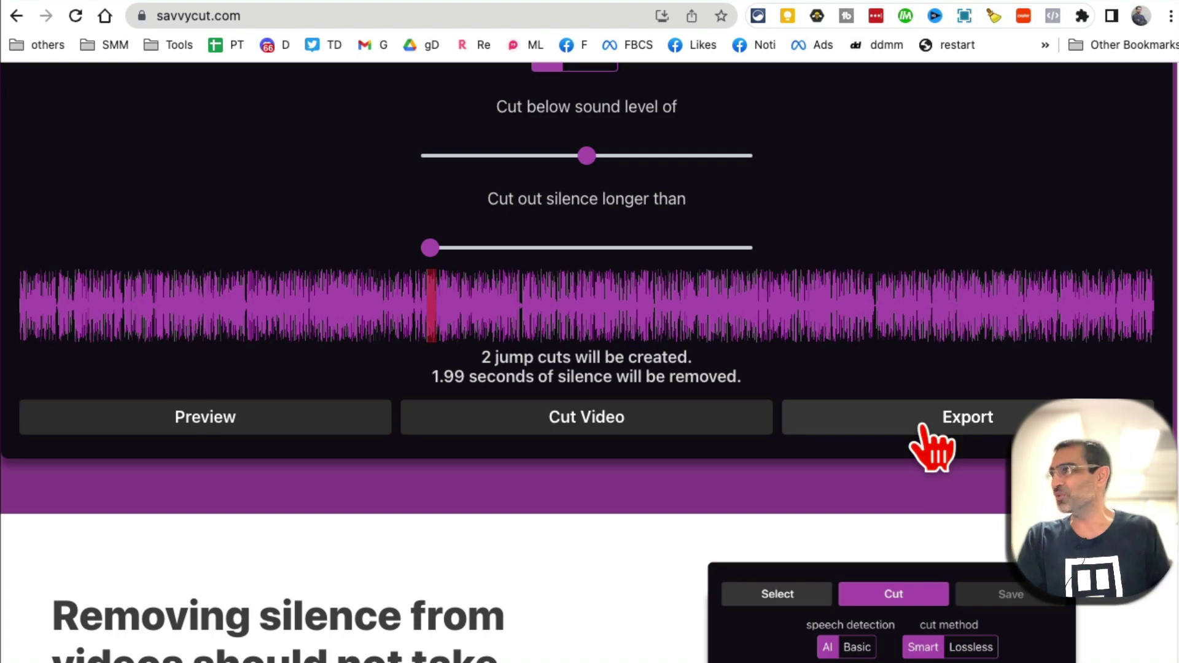
scroll(900, 382, up, 1)
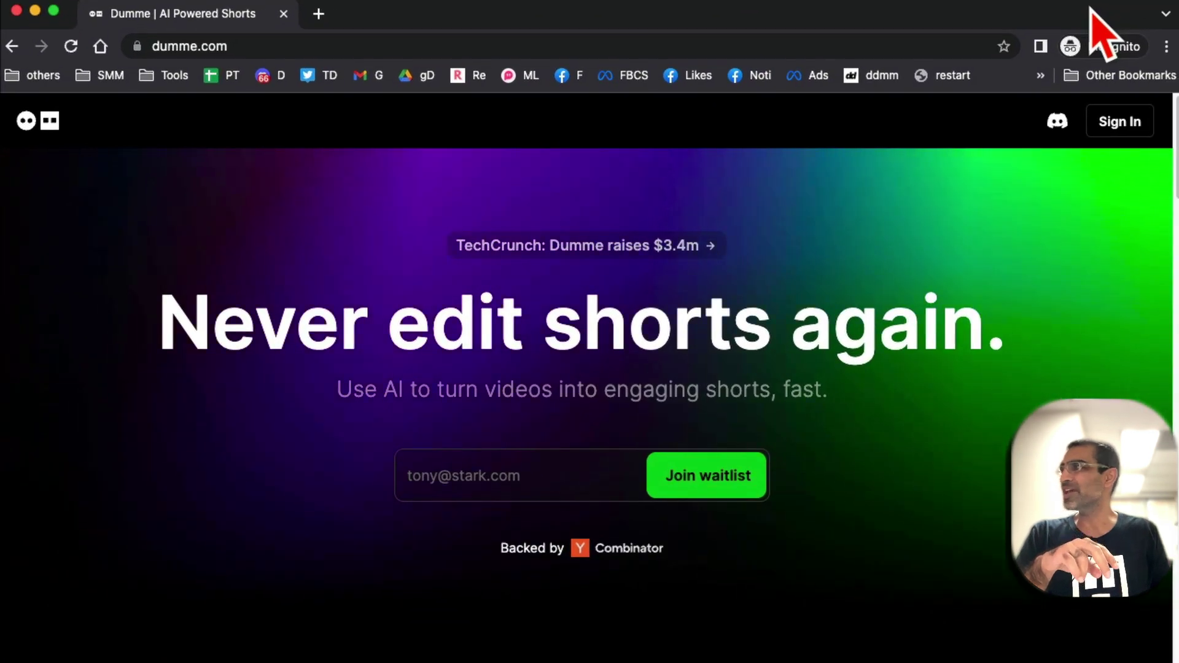
click(253, 45)
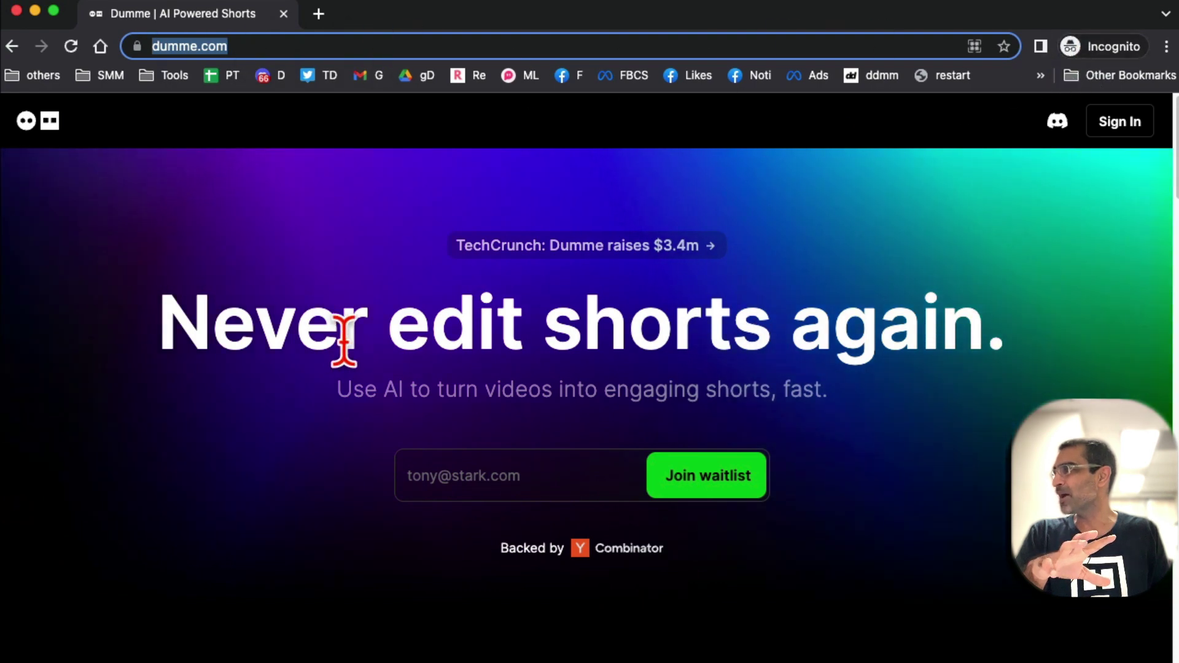
drag(341, 324, 835, 332)
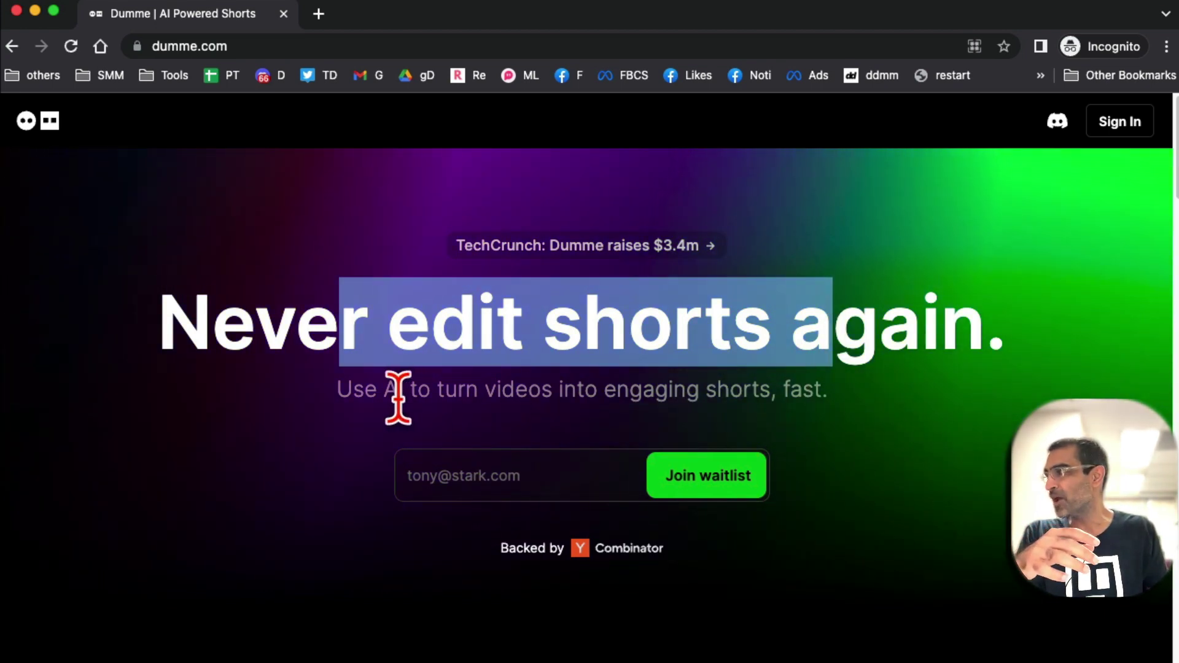
drag(338, 394, 895, 426)
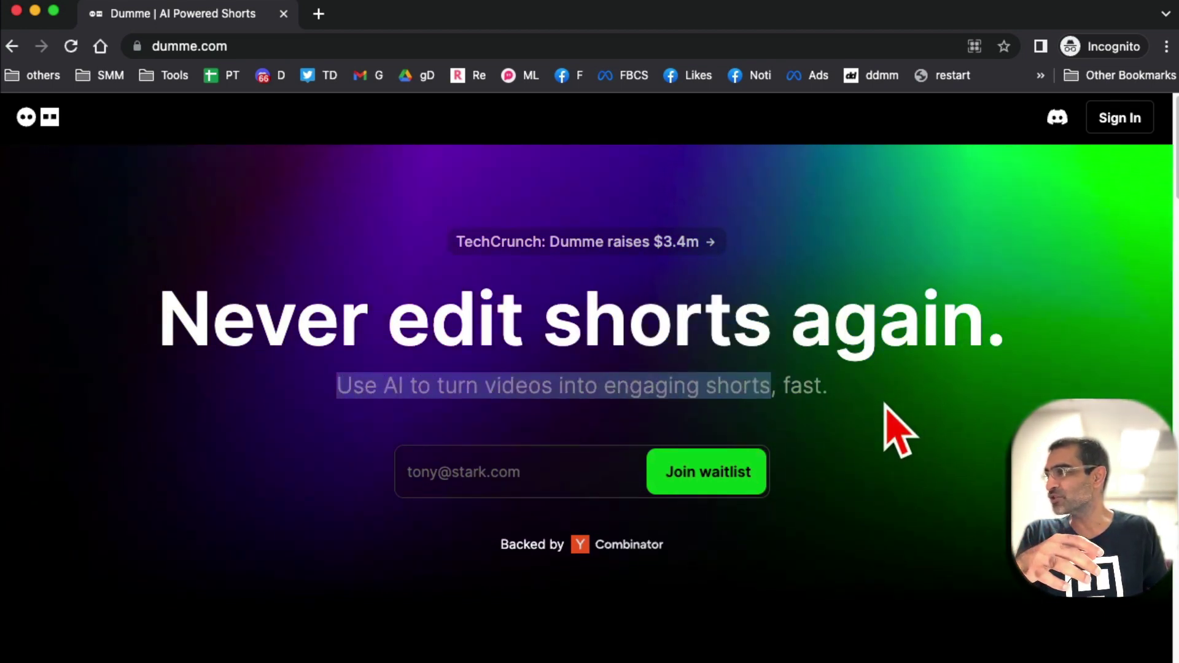
scroll(898, 428, down, 6)
scroll(371, 377, down, 3)
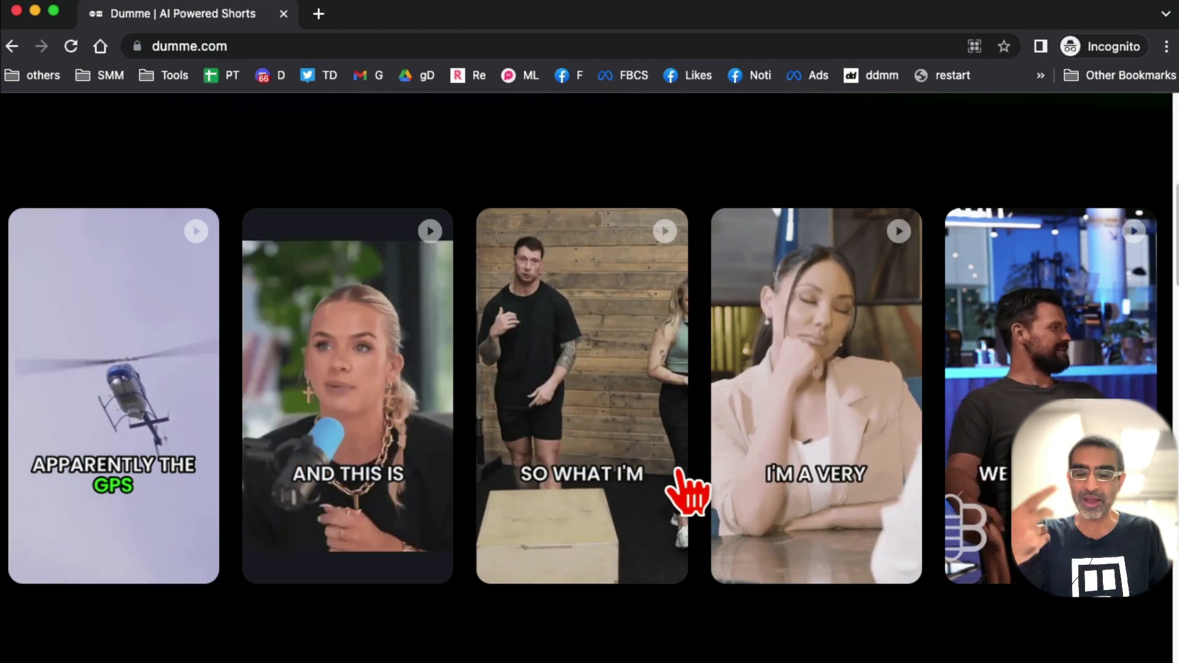
scroll(764, 492, up, 6)
scroll(639, 362, up, 2)
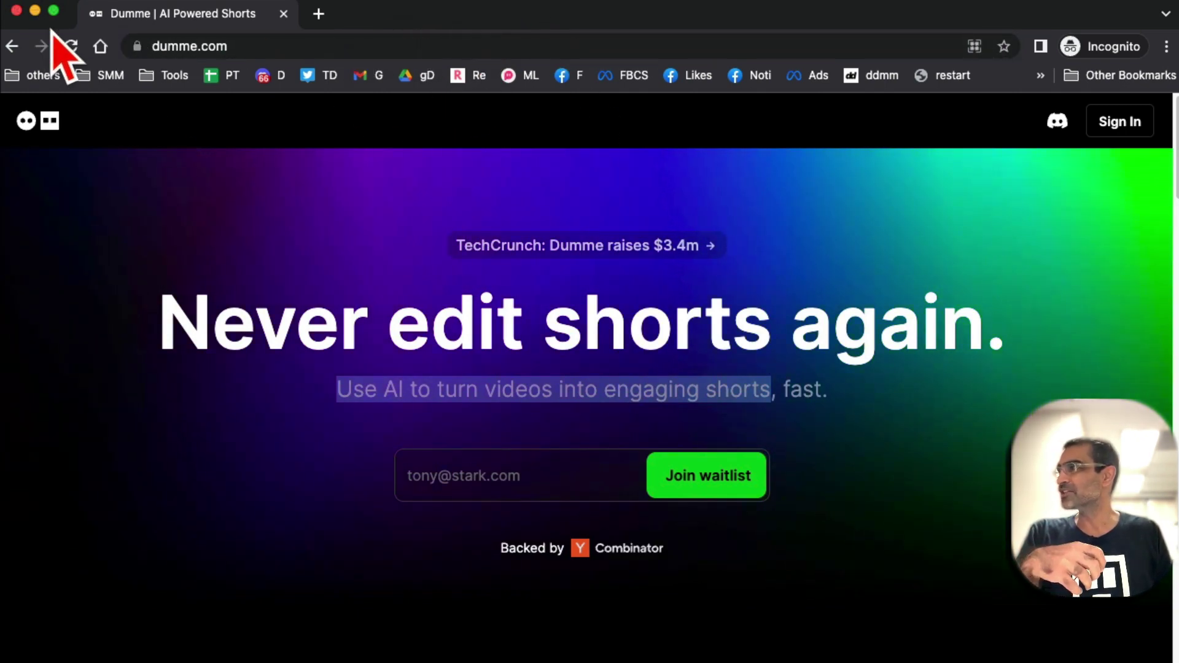
Step: Open the Dummme community Discord invite from dumme.com, close it, and return to the other window
click(282, 43)
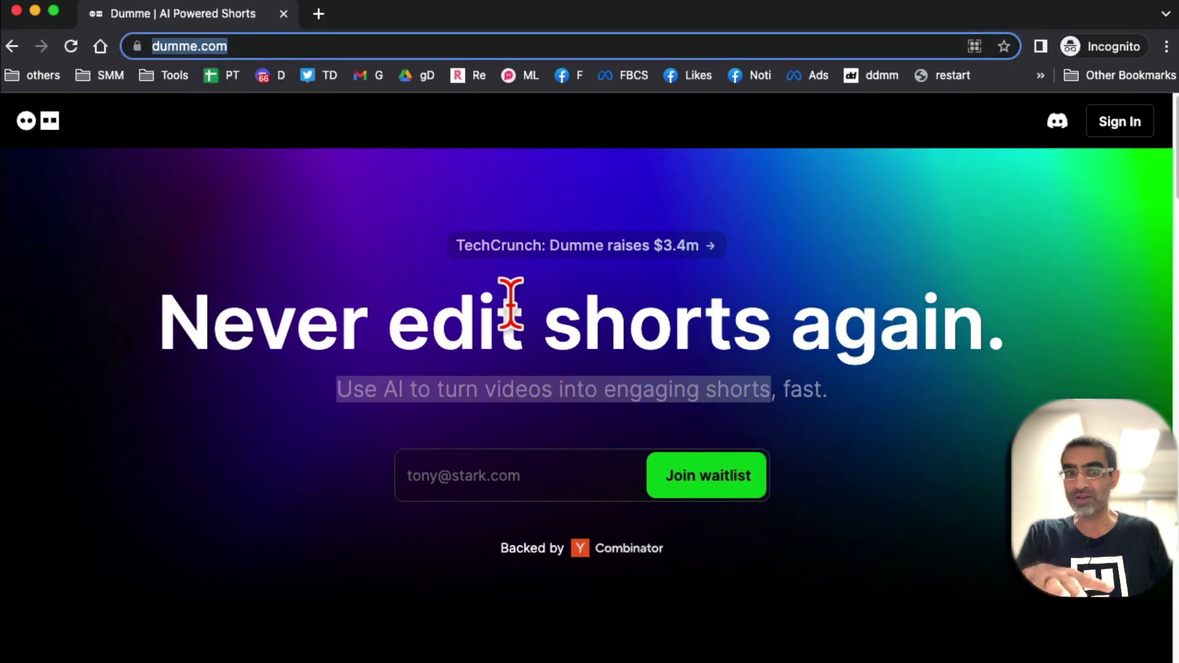
click(500, 474)
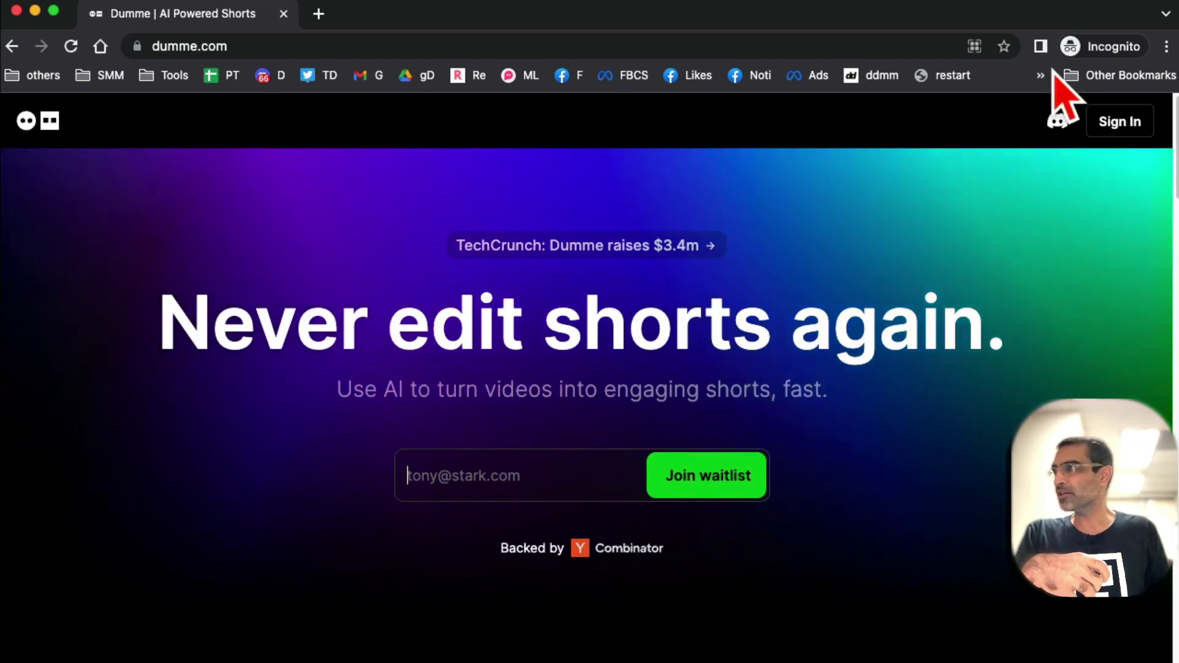
click(1058, 122)
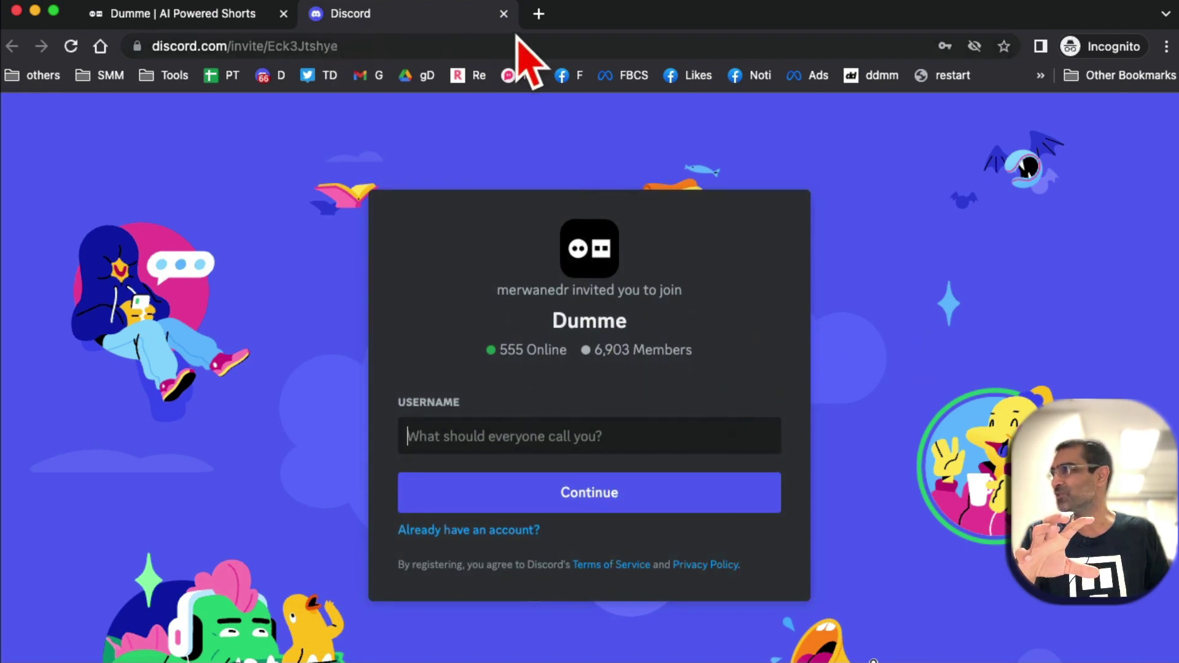
click(504, 13)
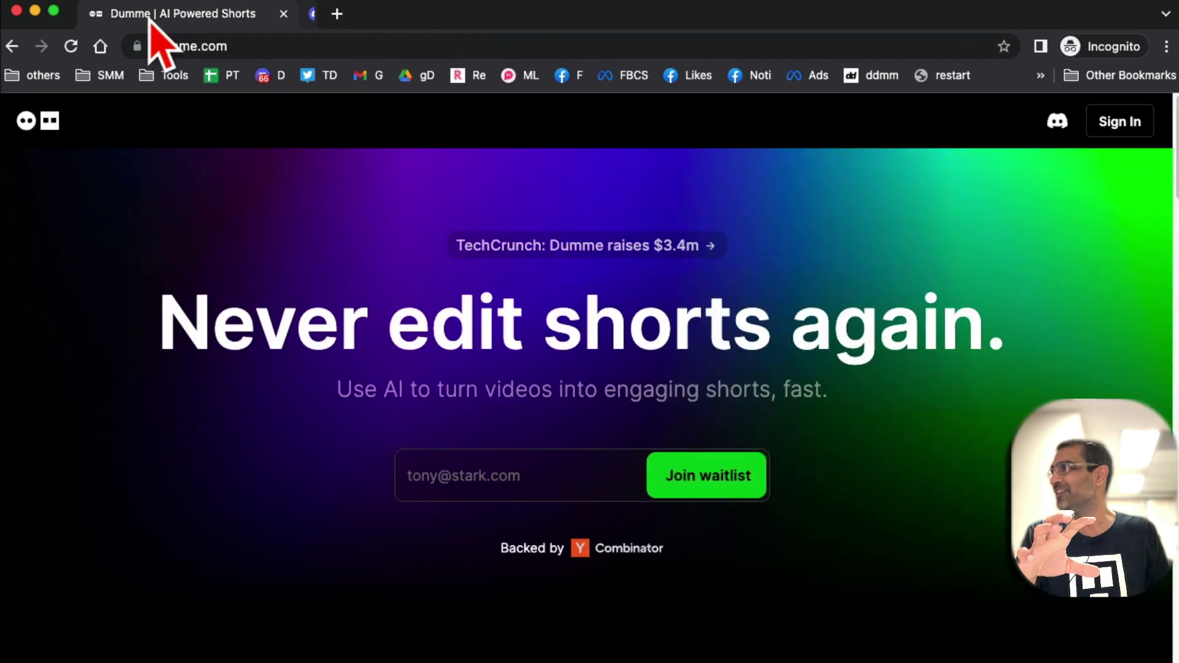
click(35, 11)
Step: Browse the Watch feed of community shorts, then open the All Shorts list of created shorts
click(1041, 5)
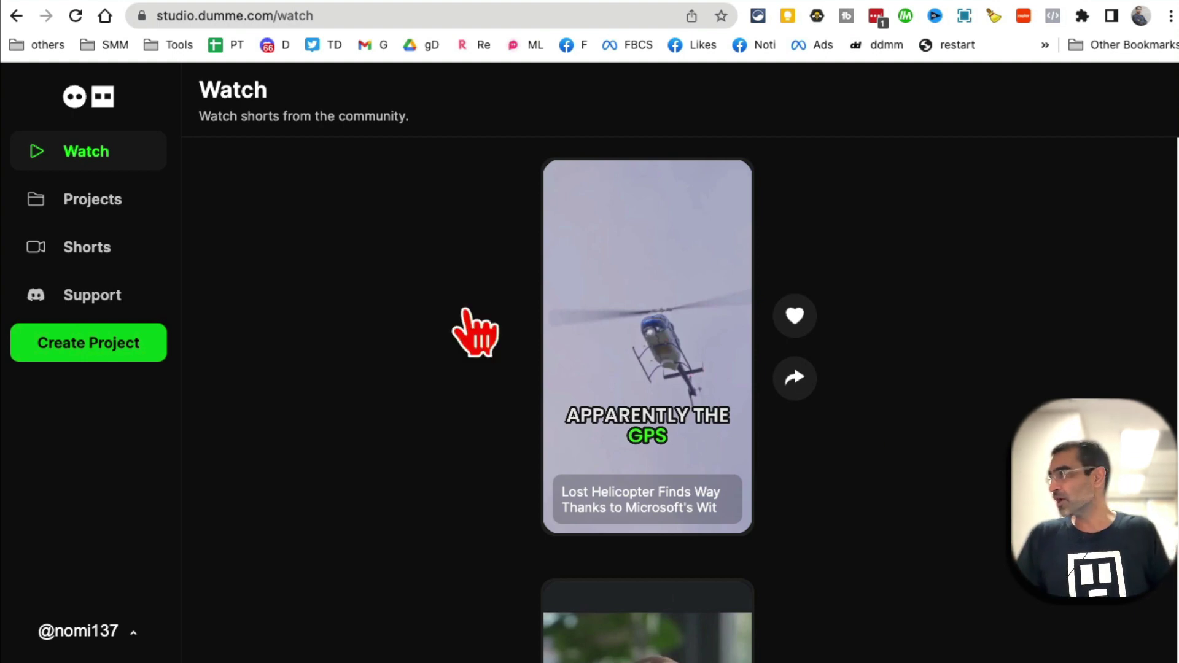
scroll(830, 360, down, 5)
scroll(842, 365, down, 3)
scroll(909, 402, down, 5)
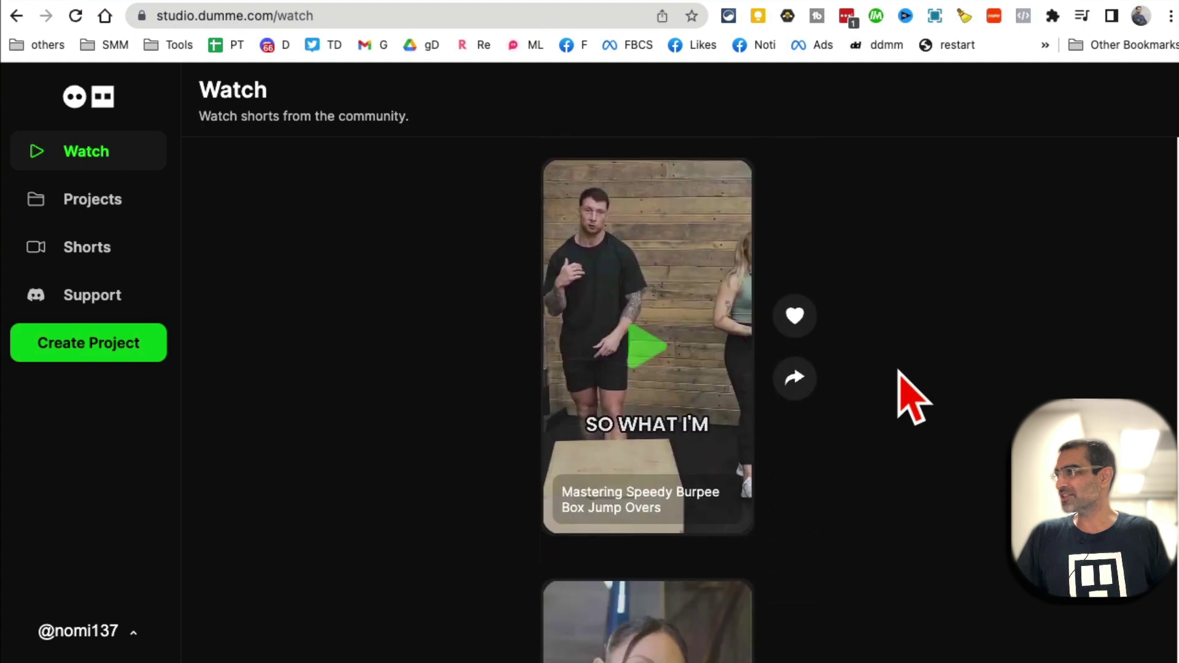
scroll(910, 397, down, 3)
scroll(910, 397, down, 5)
scroll(908, 395, down, 3)
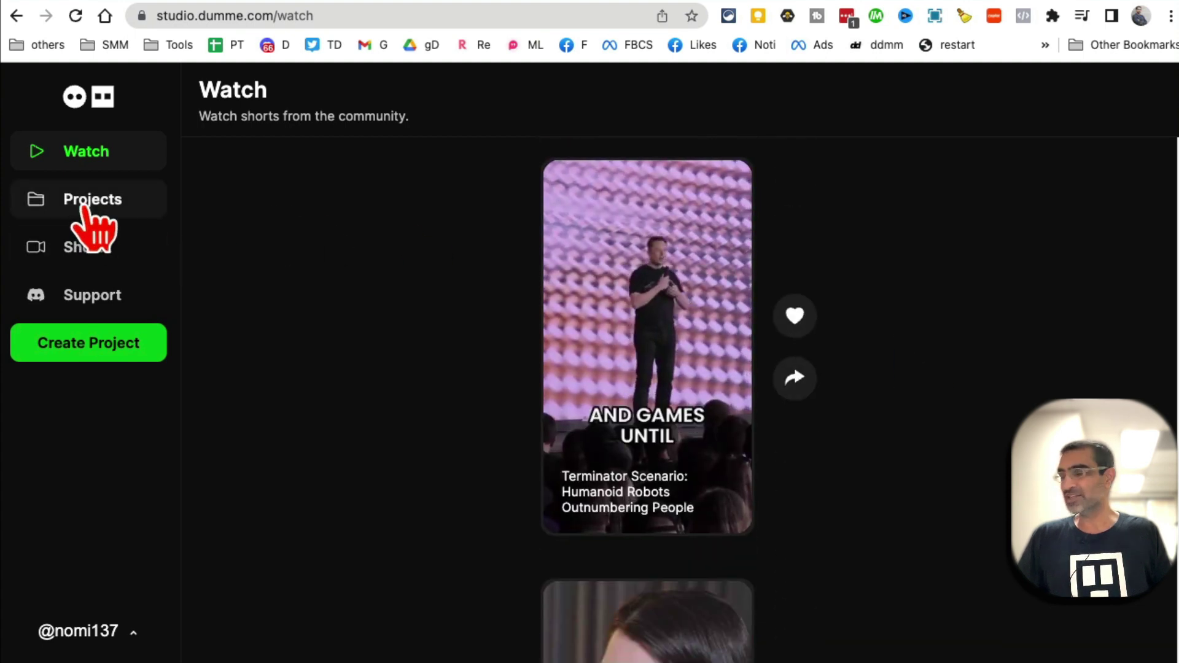
click(86, 246)
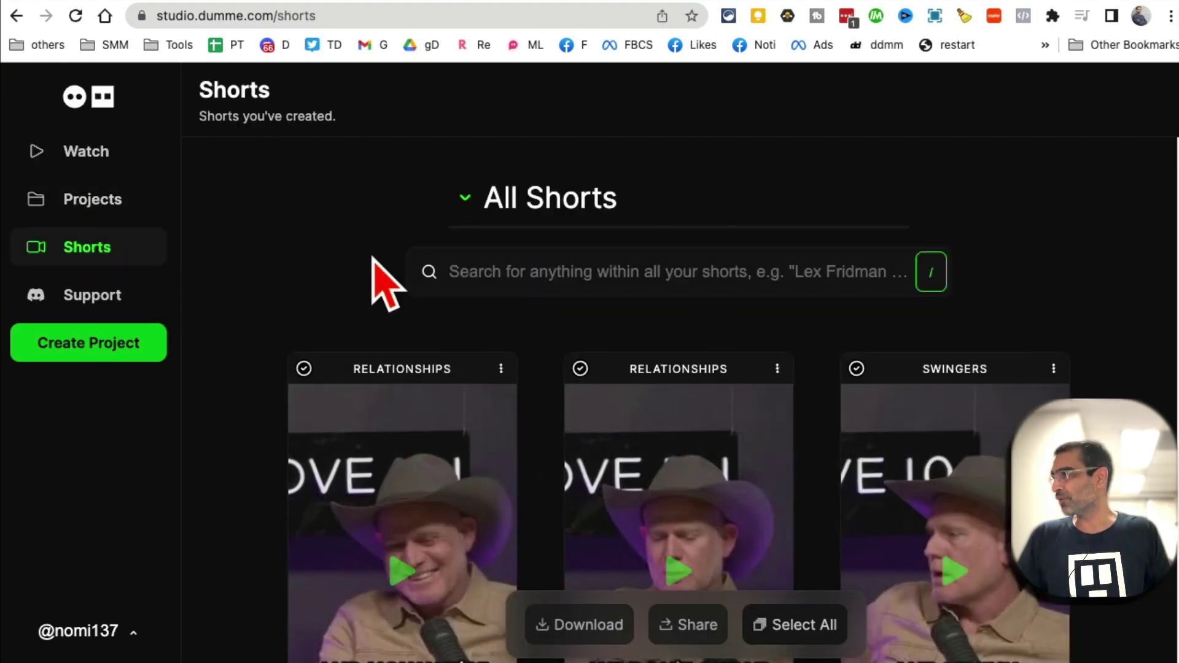
scroll(732, 399, down, 2)
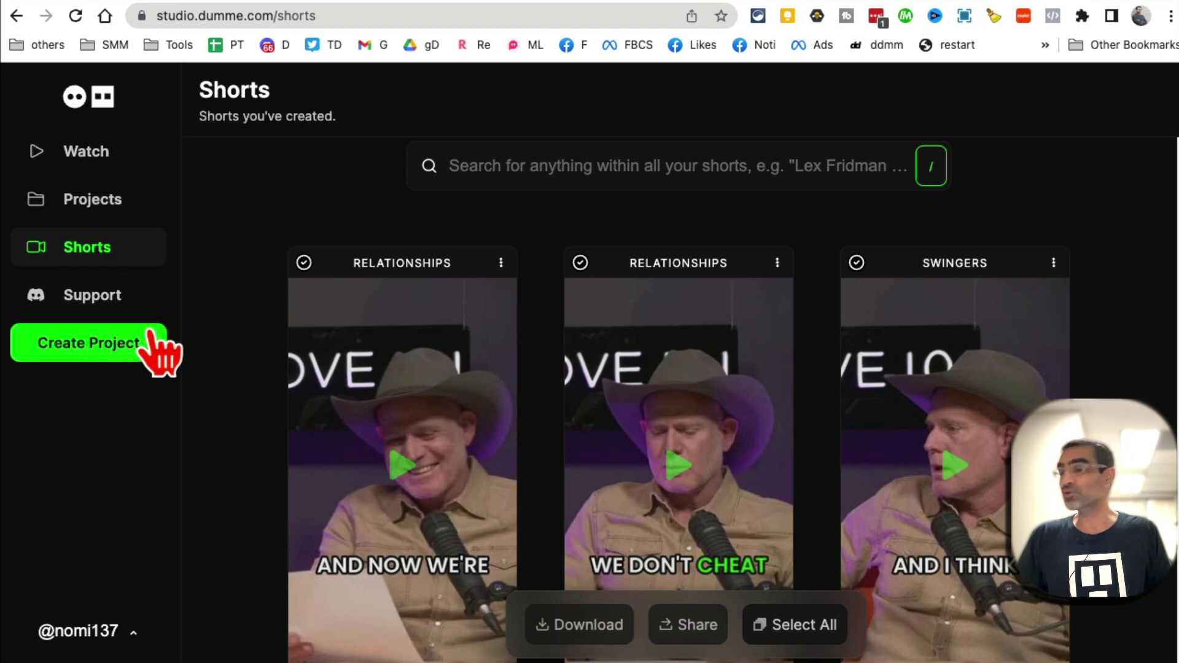
click(94, 344)
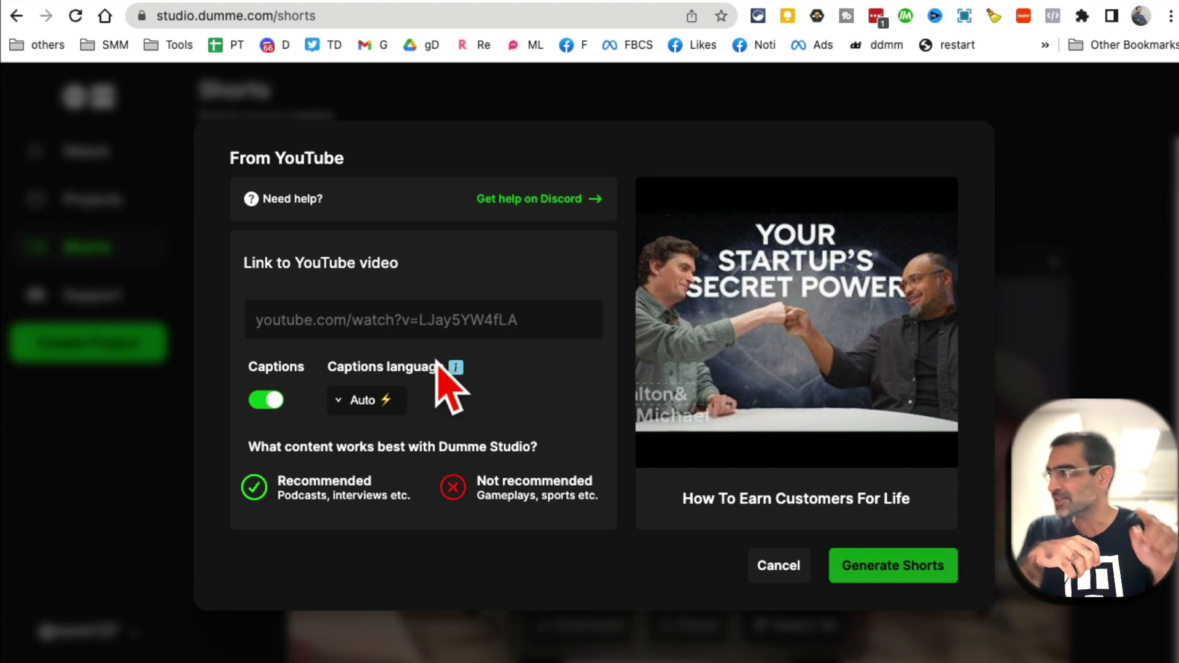
click(443, 319)
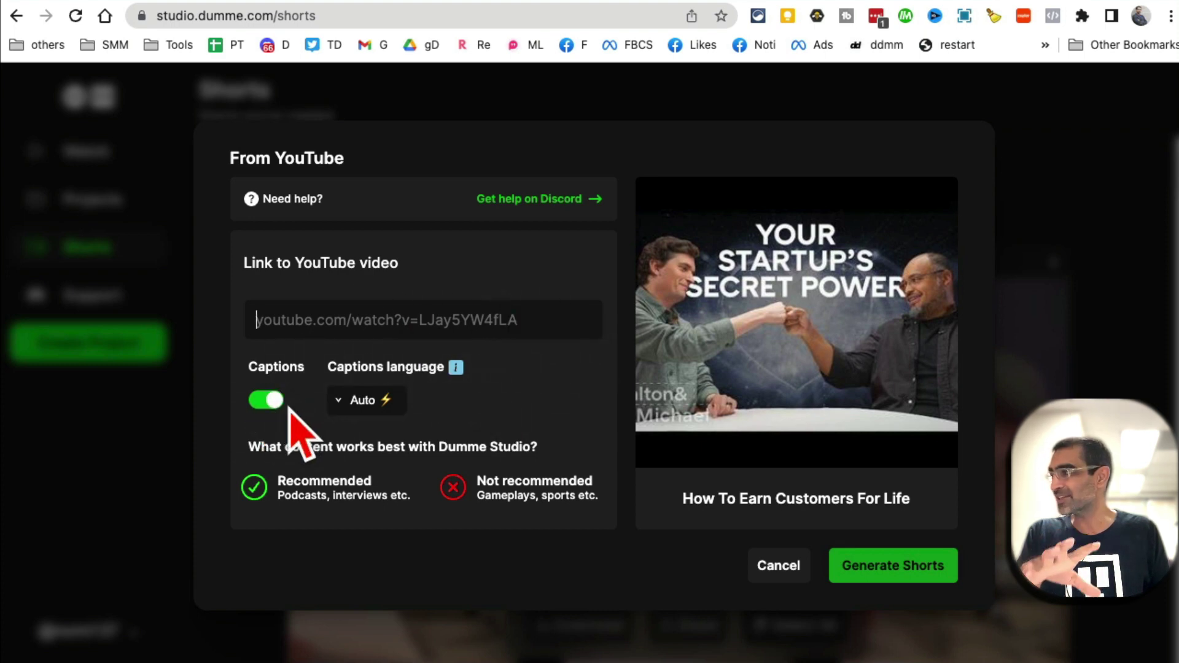
click(264, 402)
click(271, 403)
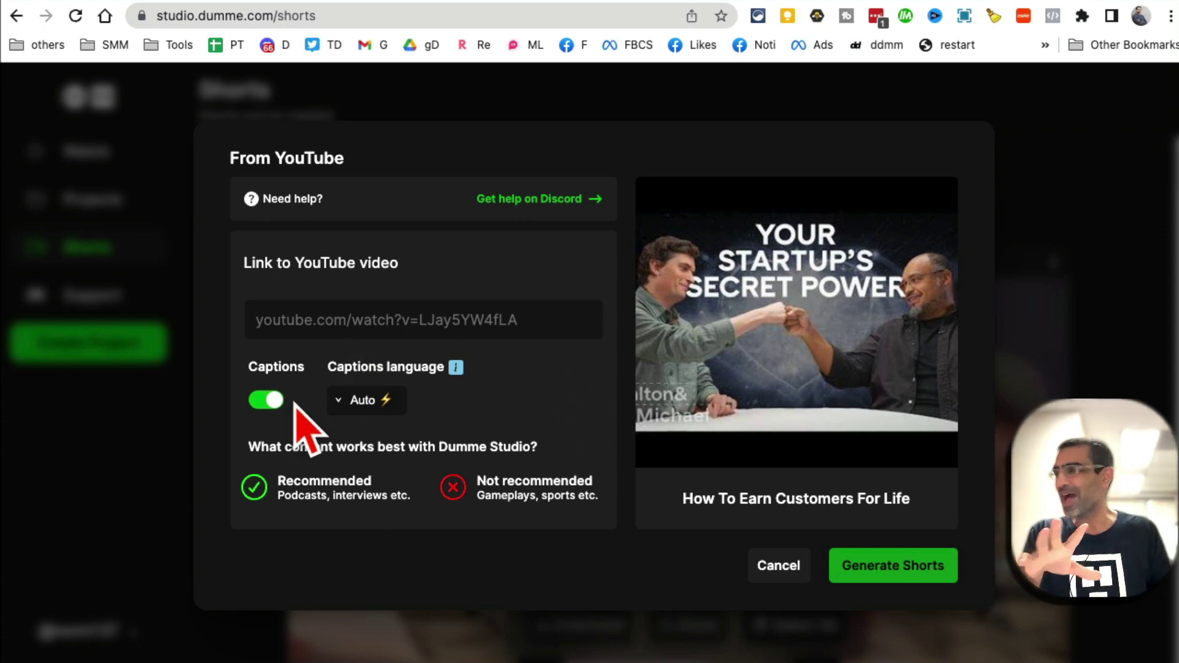
click(387, 402)
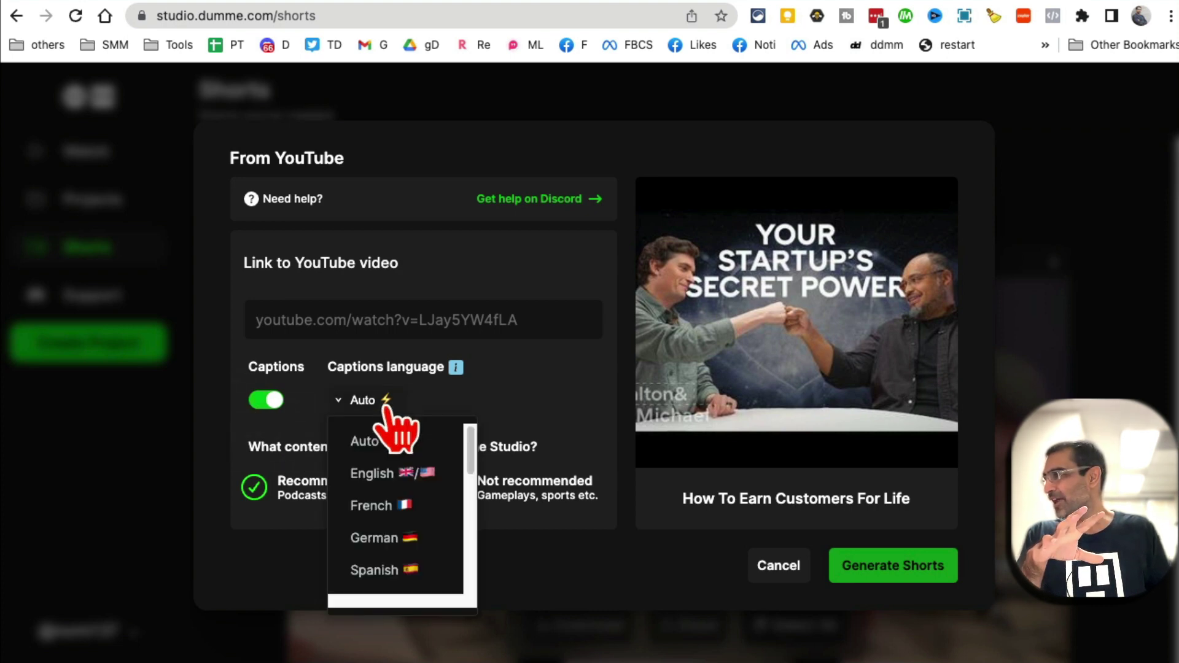
click(386, 473)
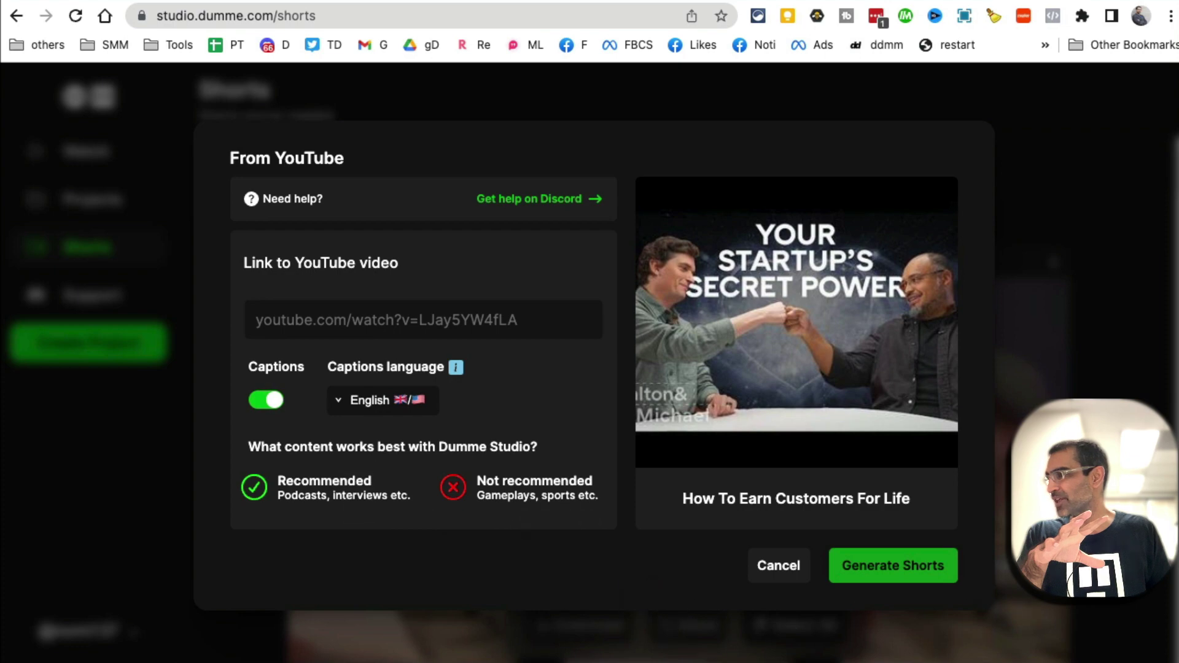
Step: Dismiss the new-project dialog without generating shorts and go to the Projects list
click(780, 571)
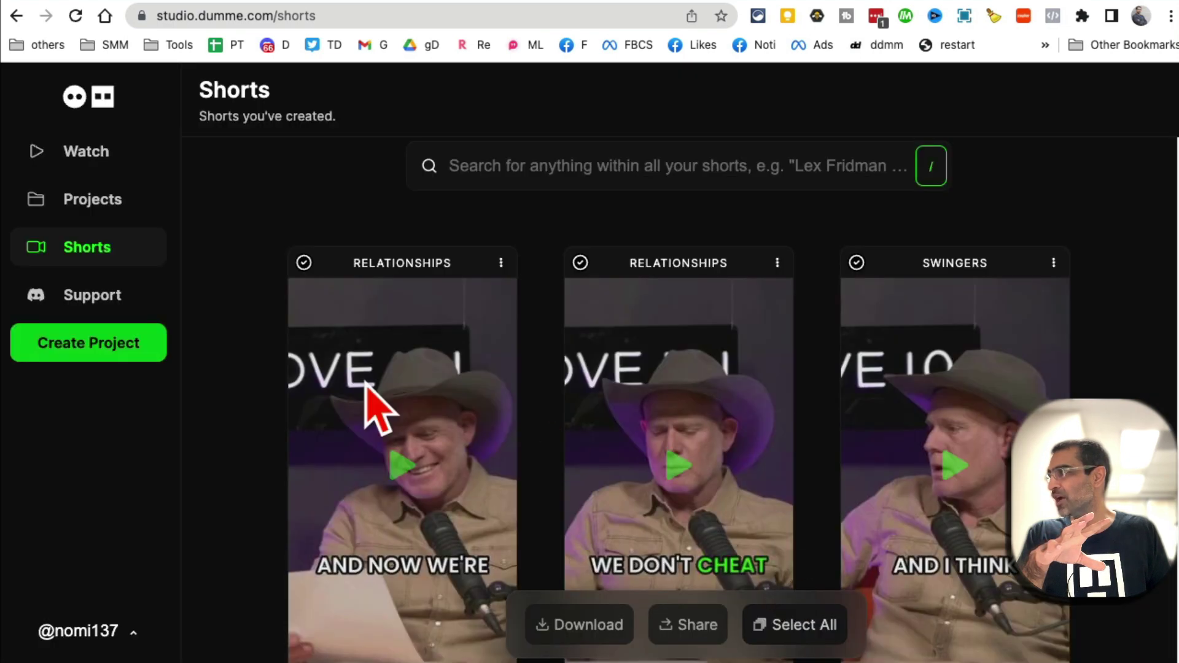
click(116, 204)
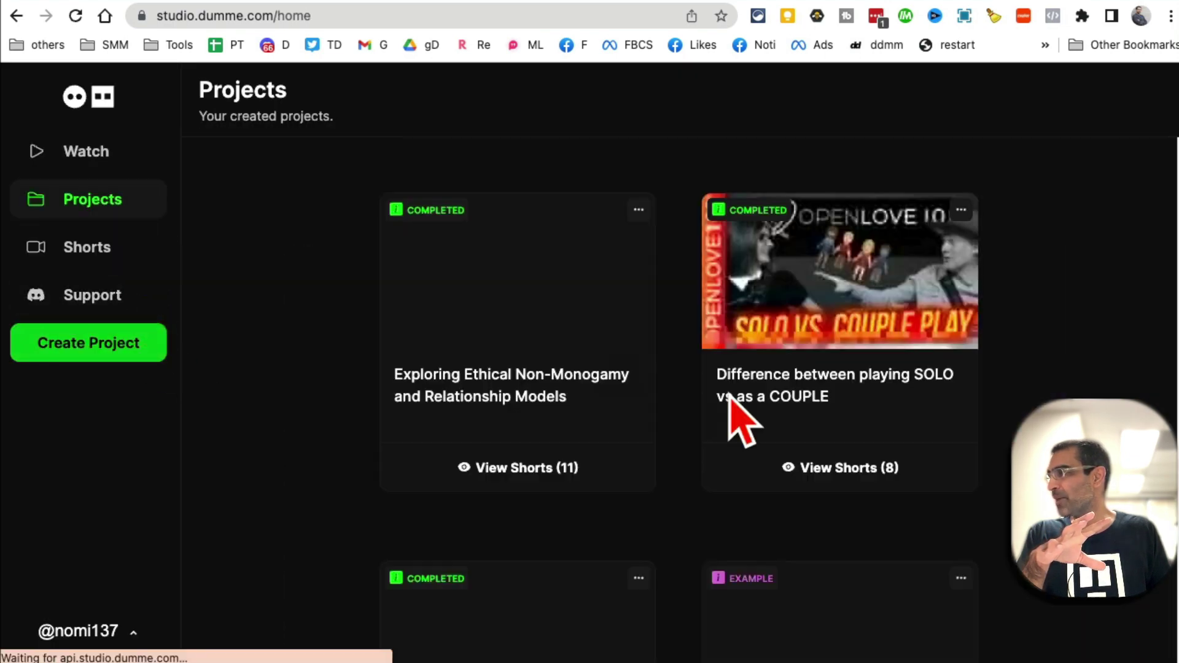
scroll(786, 418, down, 5)
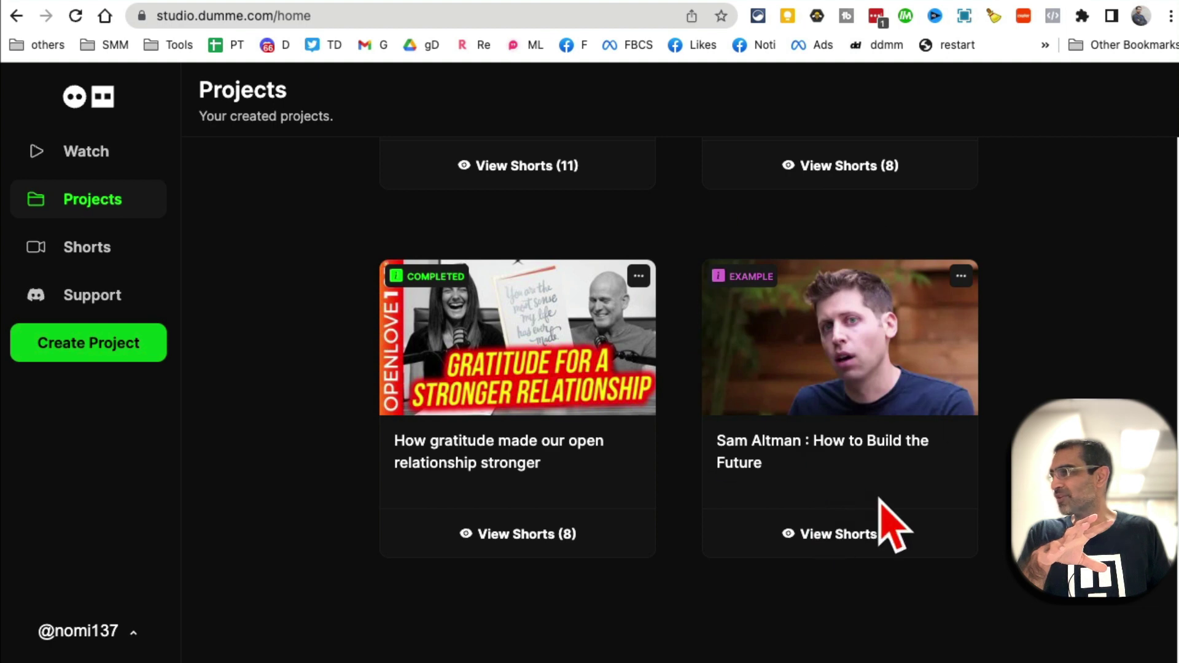
Step: Open View Shorts (5) on the How to Build the Future project
click(872, 538)
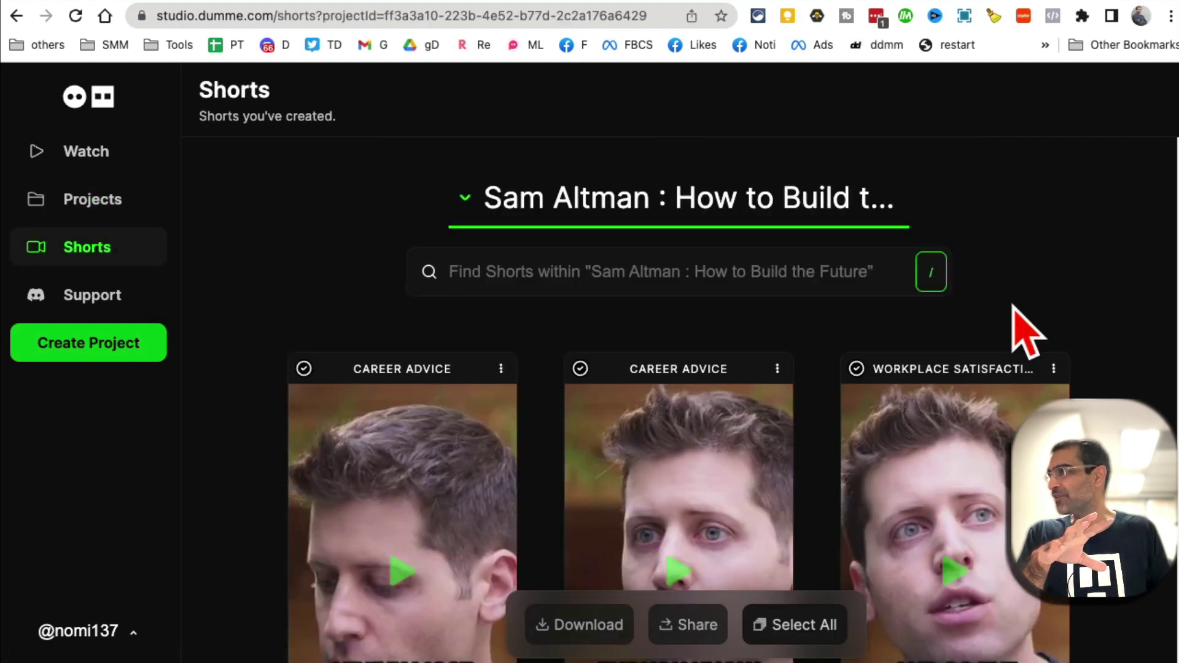
scroll(1024, 304, down, 4)
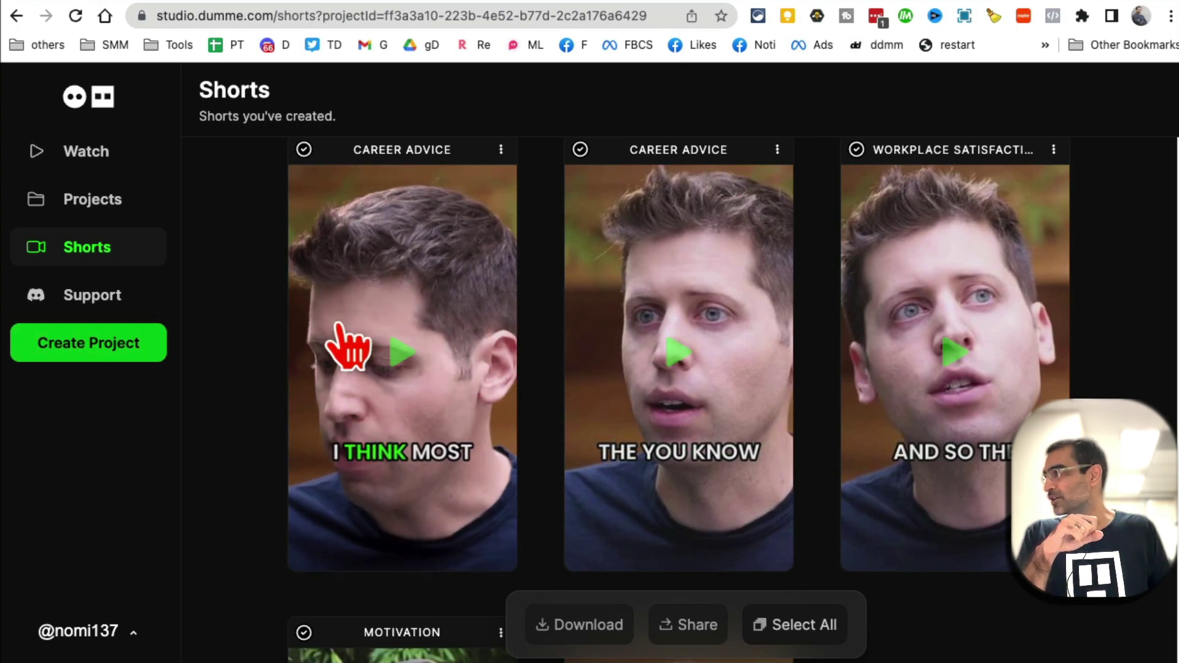
scroll(566, 350, down, 2)
scroll(363, 337, up, 5)
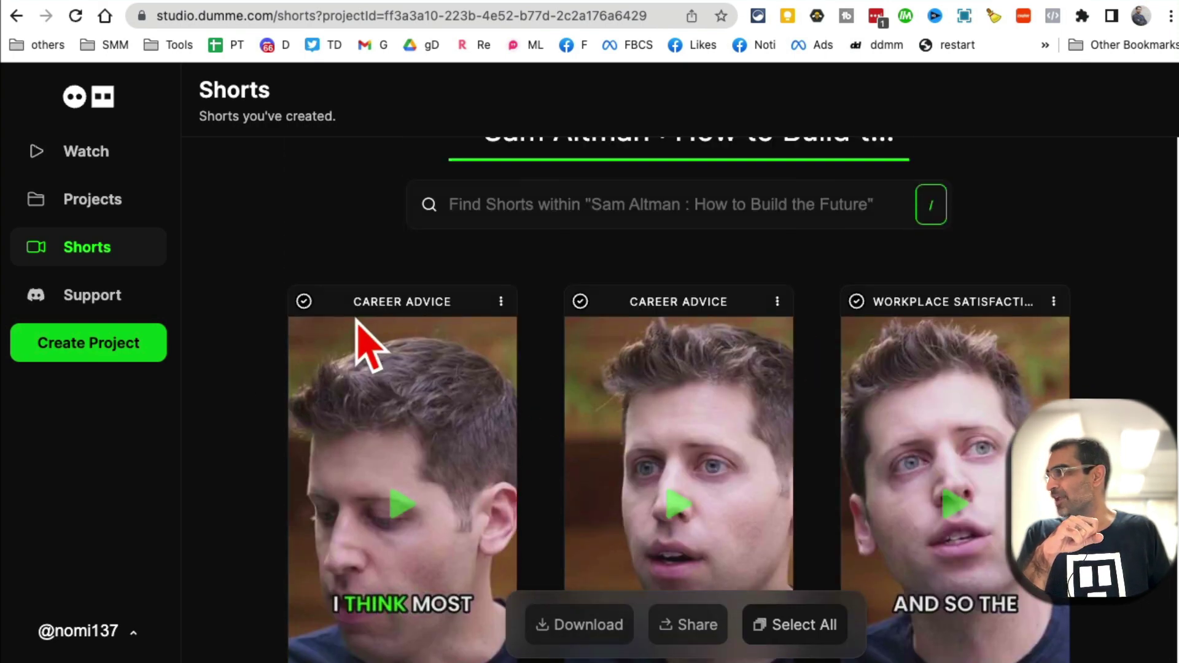
scroll(491, 347, down, 3)
scroll(491, 348, down, 6)
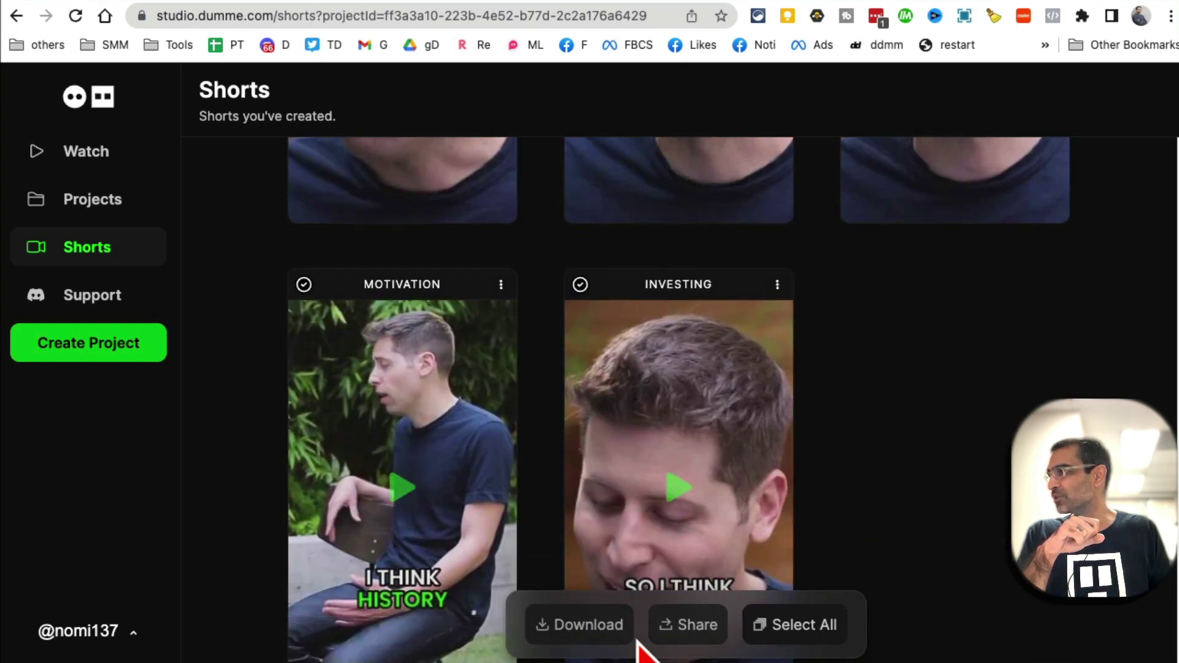
Step: Select all five shorts in the project with Select All
click(822, 634)
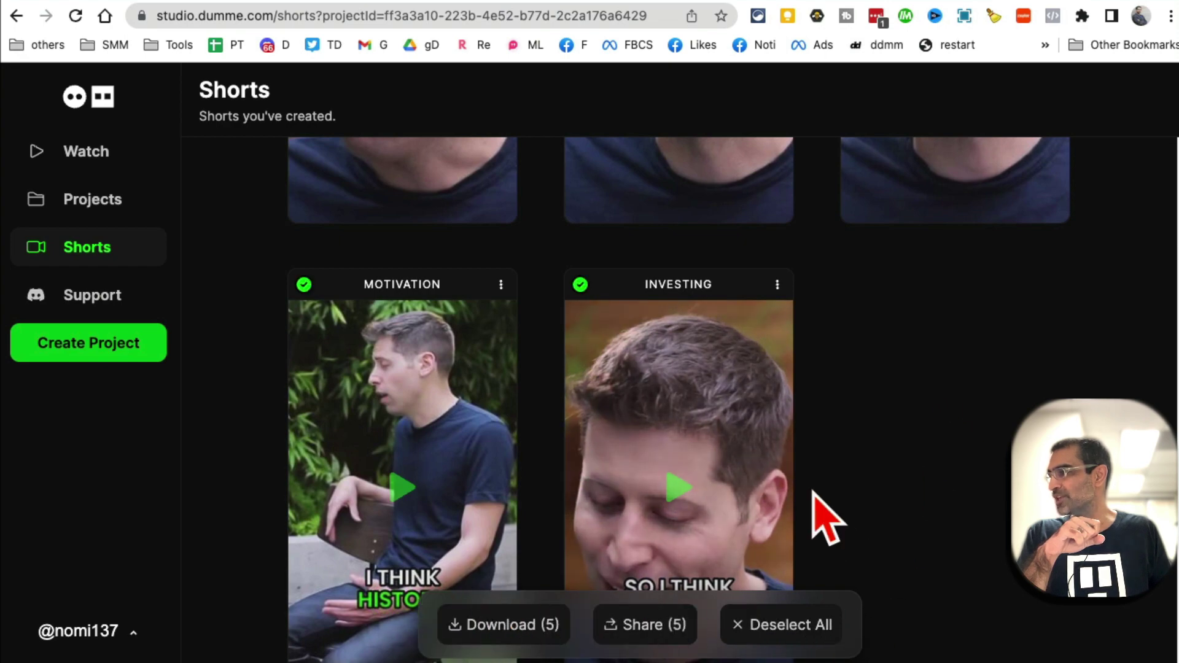
scroll(839, 503, up, 9)
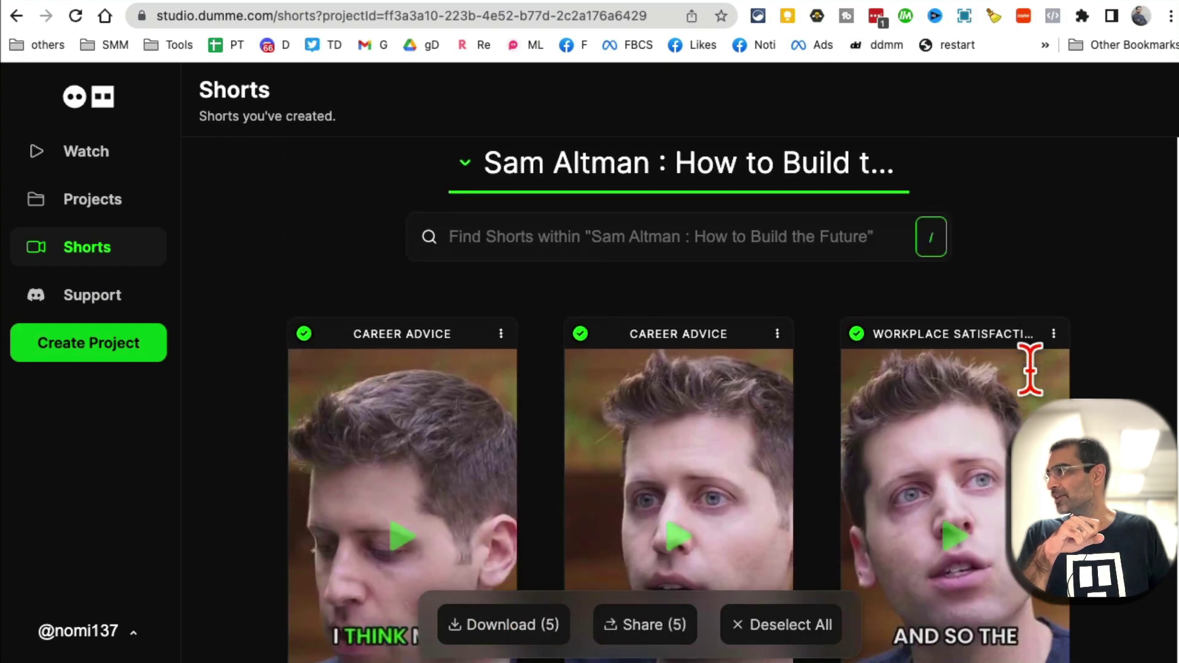
scroll(983, 381, down, 2)
Step: Preview the first Career Advice short, highlight its title and summary, then close the preview
click(417, 374)
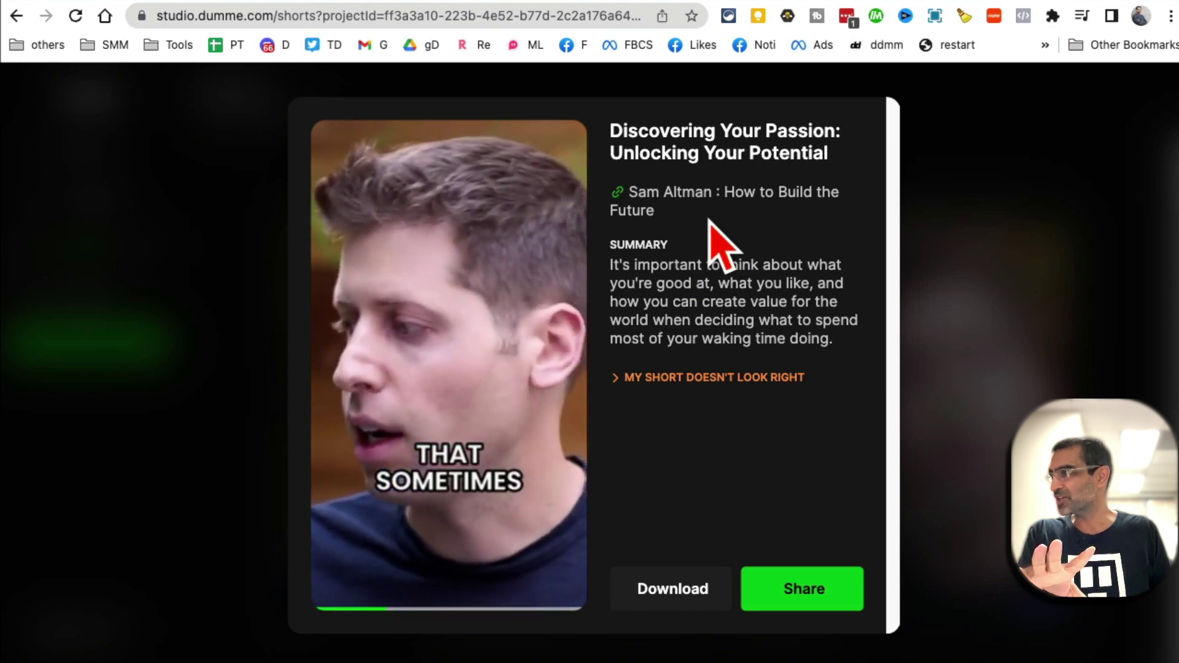
drag(648, 129, 832, 158)
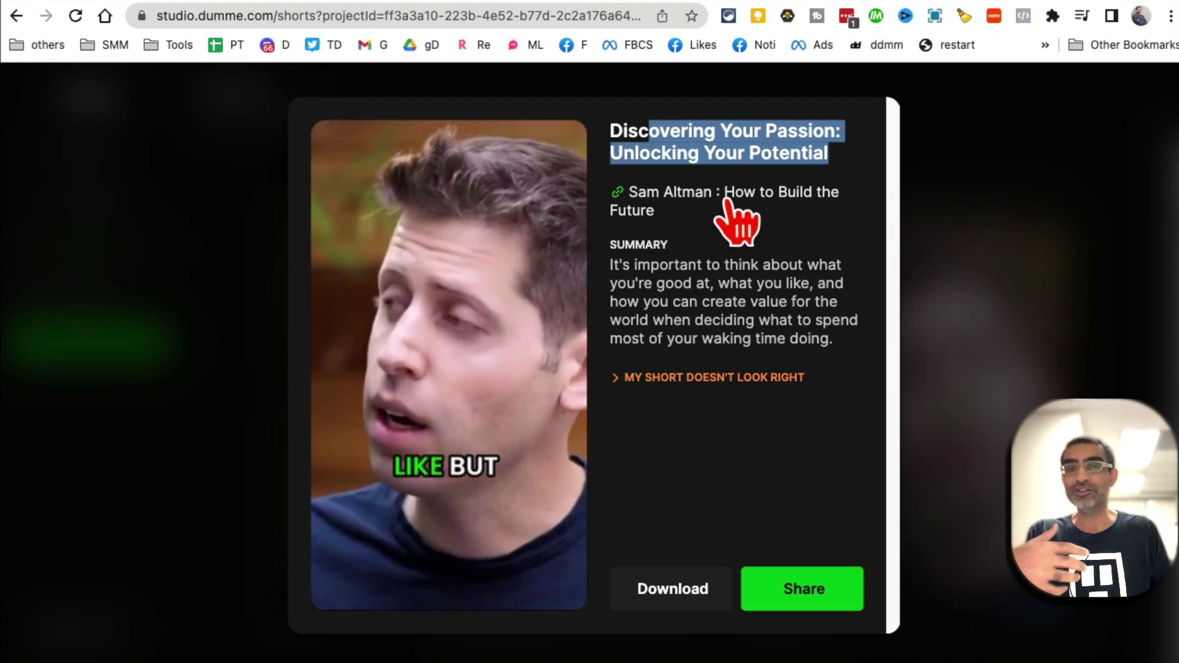
drag(631, 265, 830, 340)
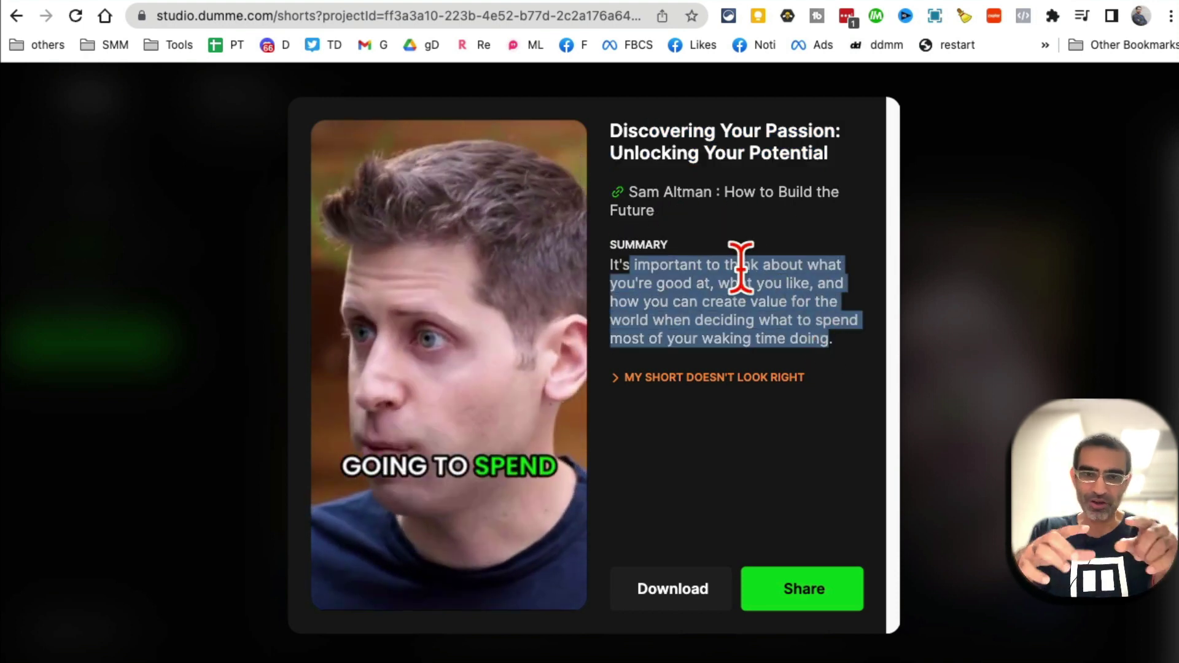
triple_click(741, 268)
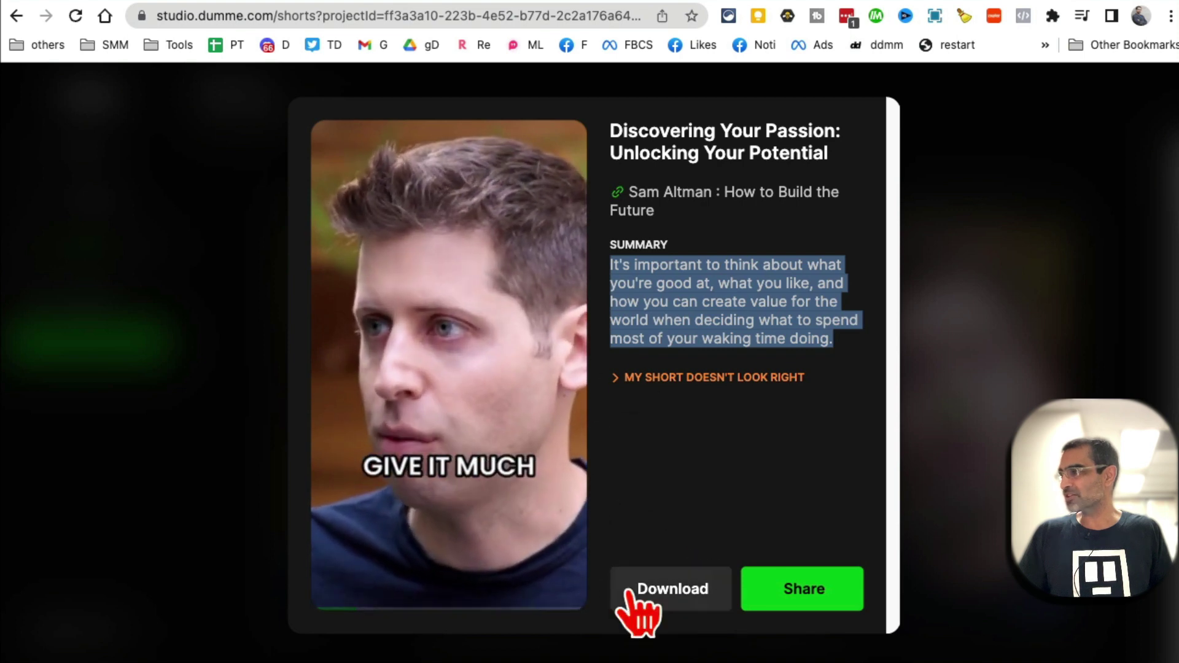
click(995, 535)
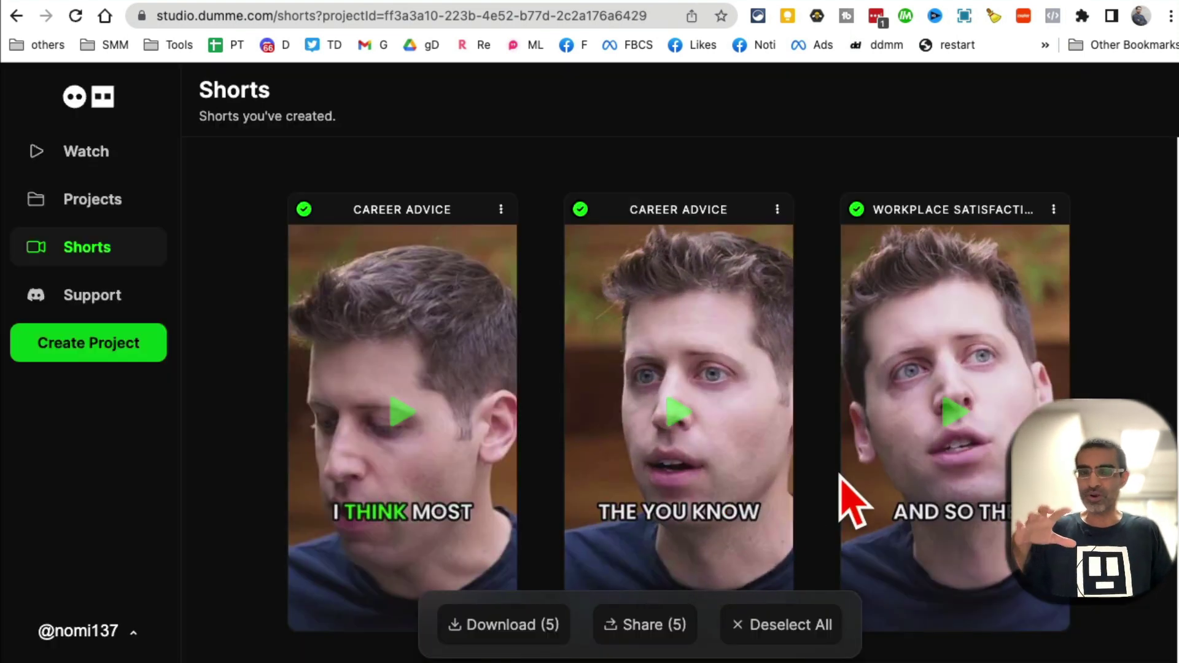
Step: Switch to the savvycut.com browser tab
click(961, 5)
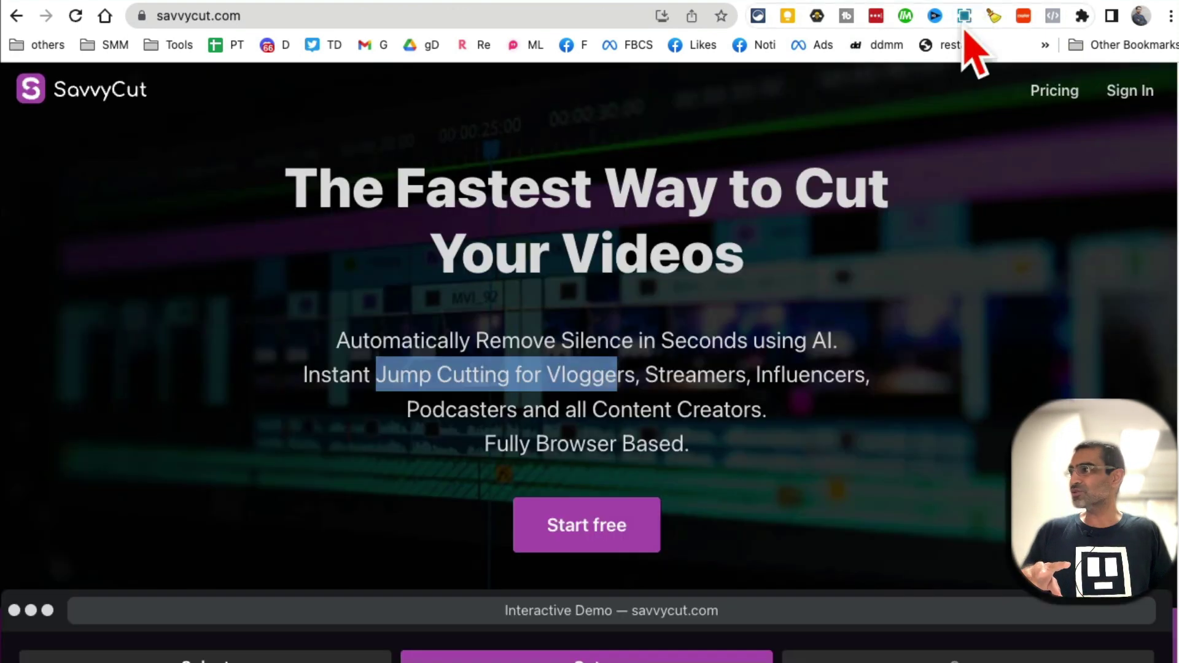